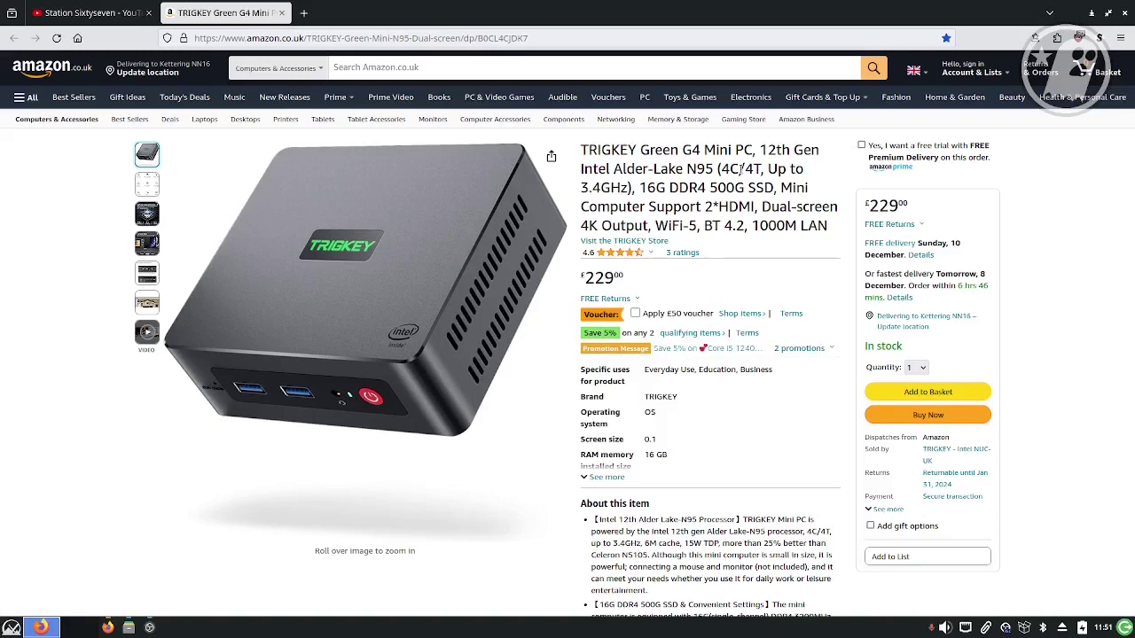
Show the 'Dual screen display' photo on the TRIGKEY Green G4 Mini PC listing (£229)
{"action": "mouse_move", "coordinate": [145, 242]}
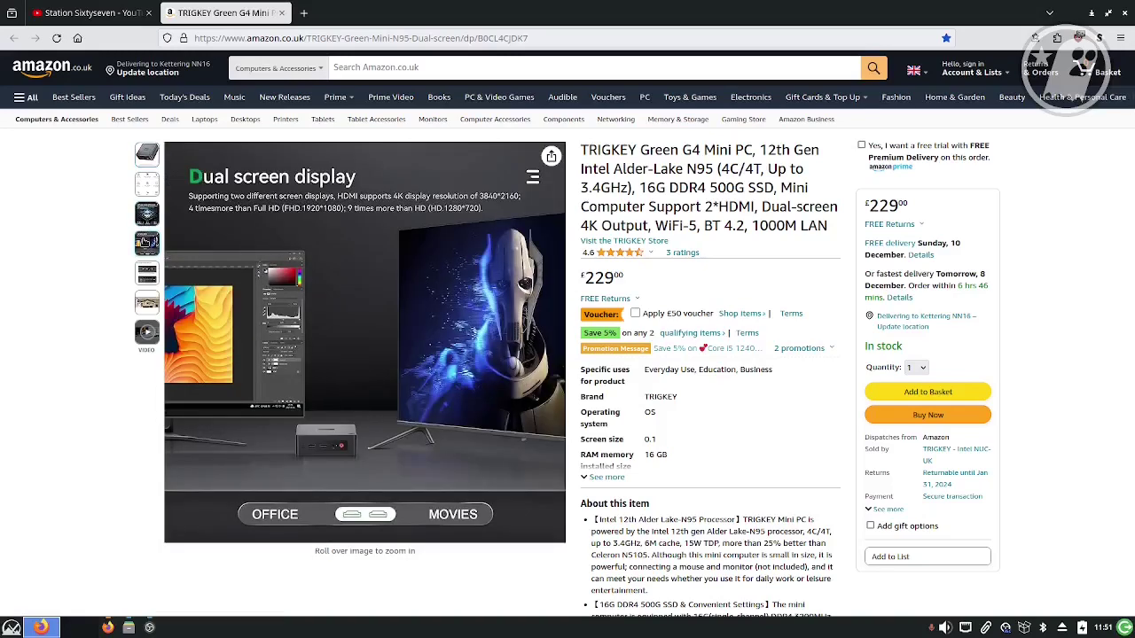
View the 'Rich interfaces design' image showing the USB 3.2 Gen2, LAN, dual HDMI and power ports
{"action": "mouse_move", "coordinate": [146, 272]}
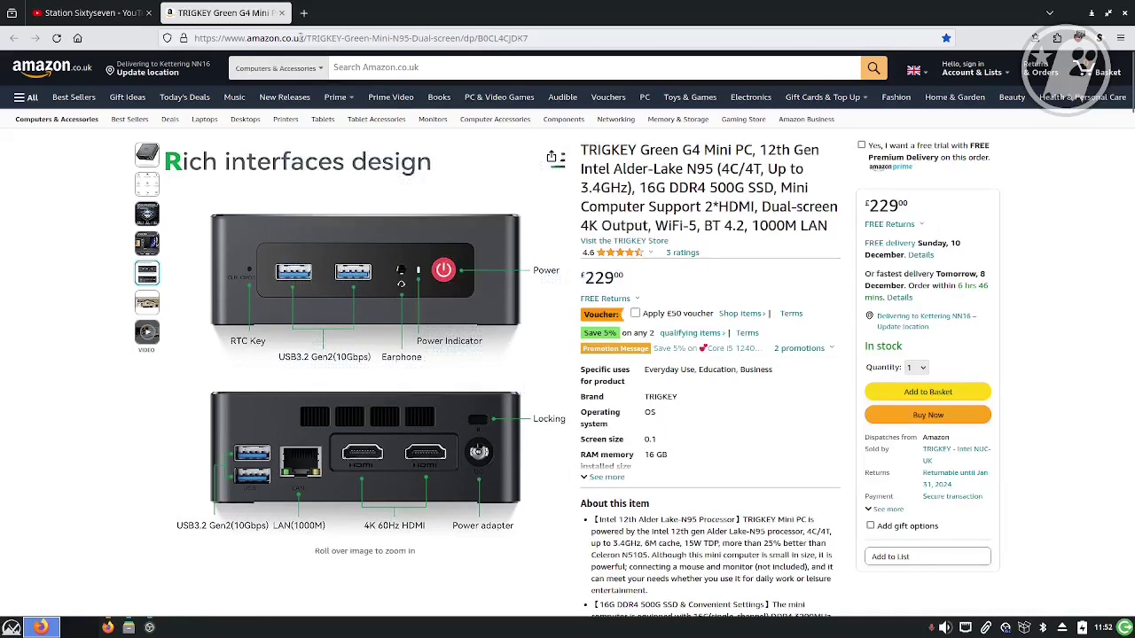
Close the Amazon product tab and minimise Firefox to reveal the My output folder
{"action": "left_click", "coordinate": [297, 12]}
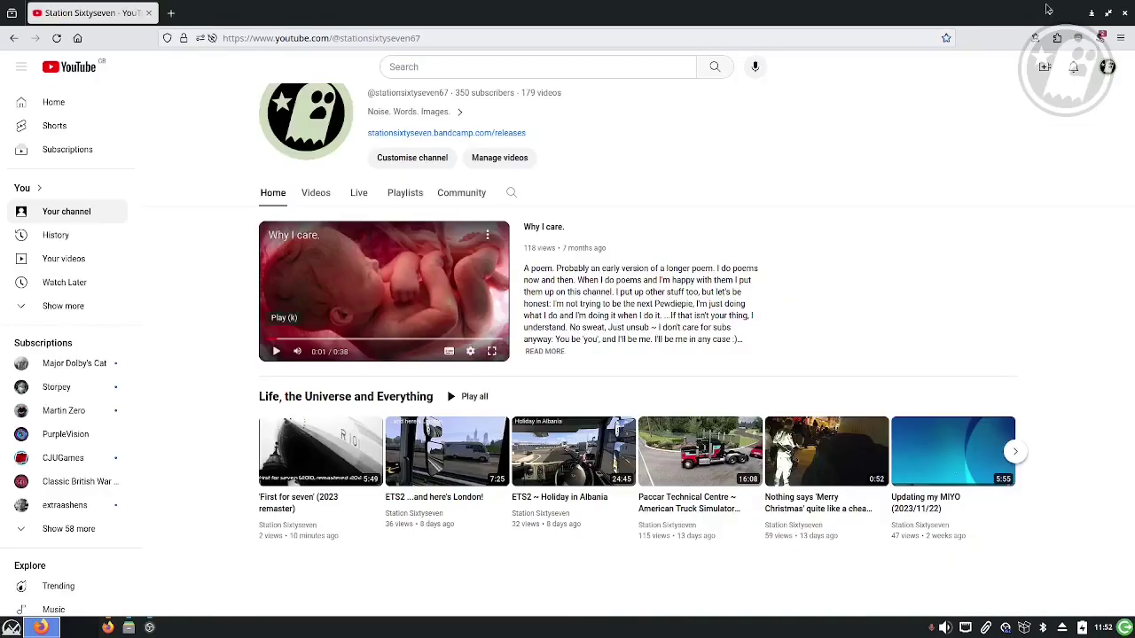
{"action": "left_click", "coordinate": [1092, 15]}
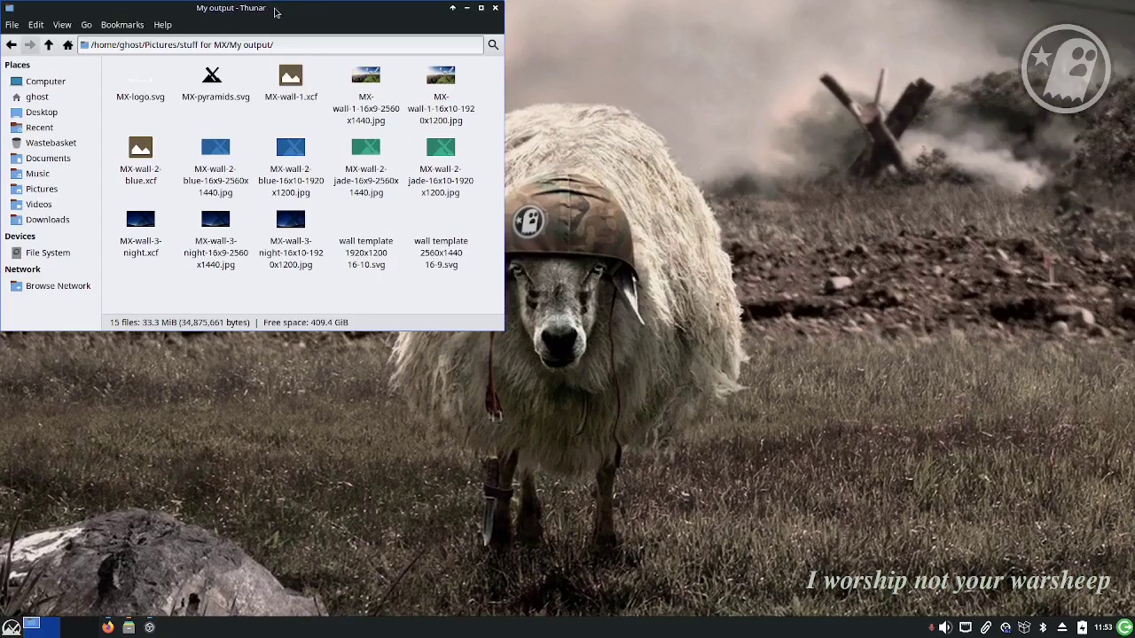
Minimise the My output Thunar window, leaving the warsheep wallpaper desktop
{"action": "left_click", "coordinate": [464, 8]}
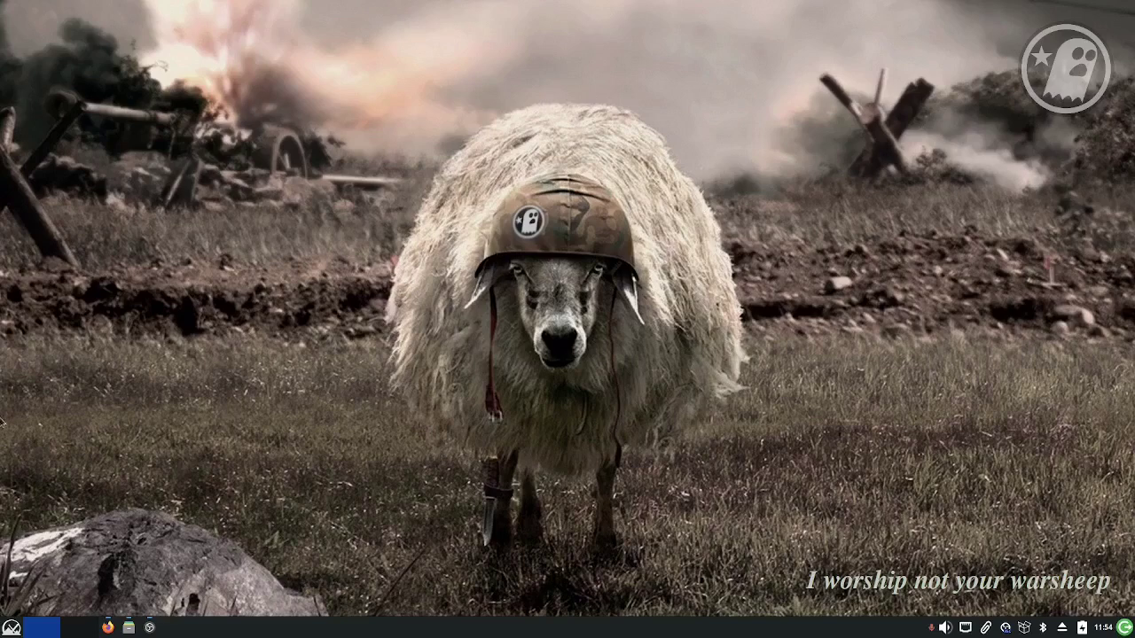
Launch Xfce Terminal from the Whisker menu, centre it, and highlight the Intel N95 CPU line
{"action": "left_click", "coordinate": [11, 628]}
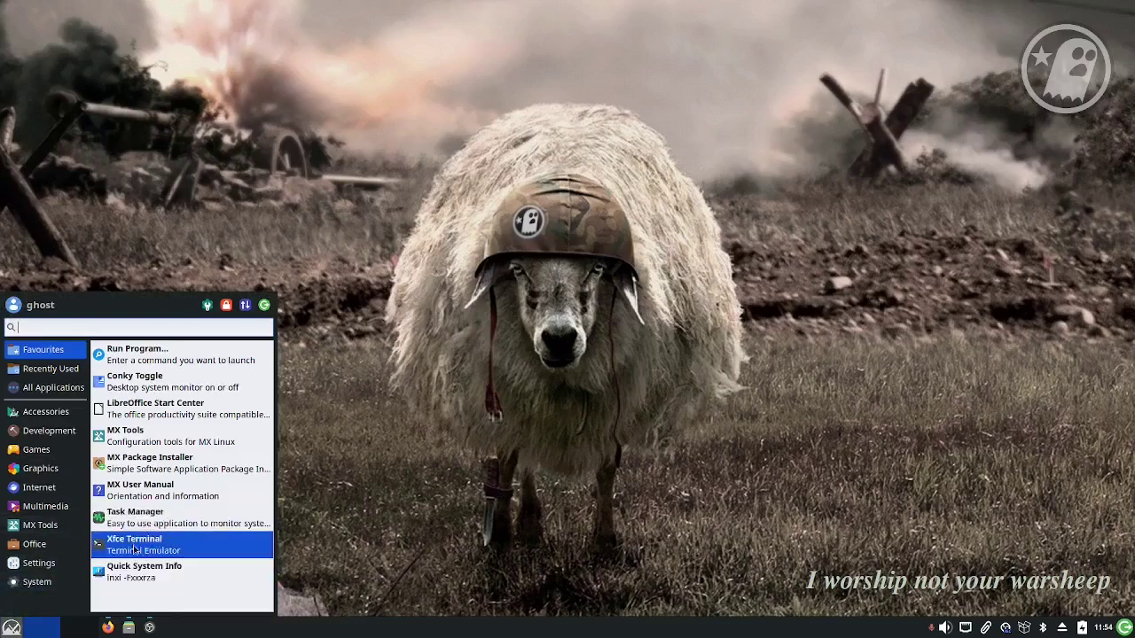
{"action": "left_click", "coordinate": [133, 545]}
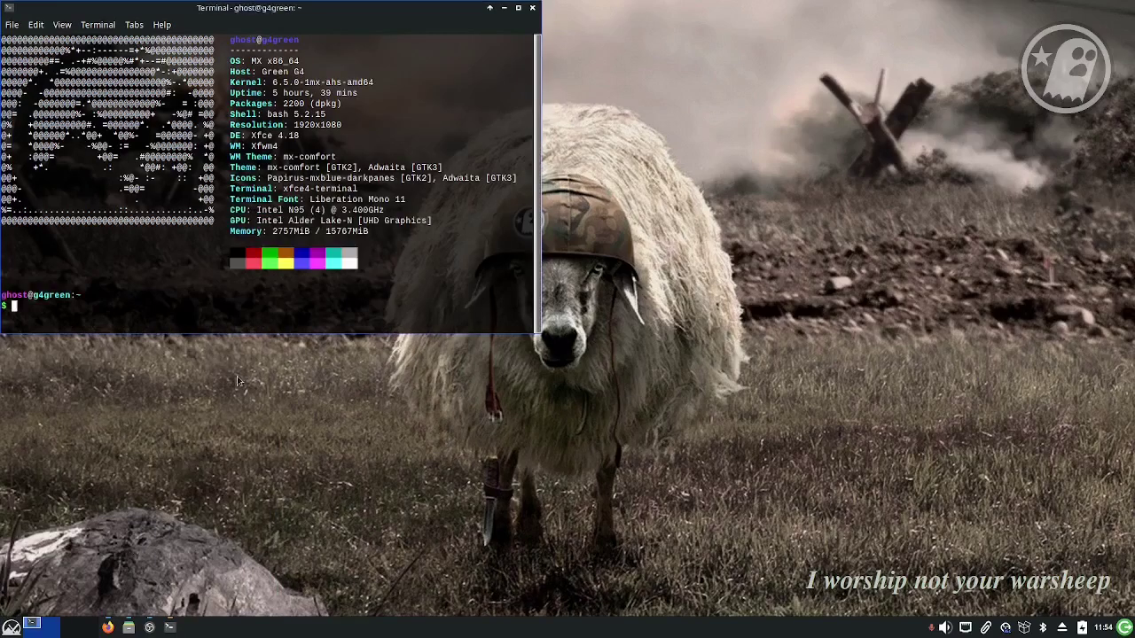
{"action": "left_click_drag", "start_coordinate": [387, 7], "coordinate": [844, 110]}
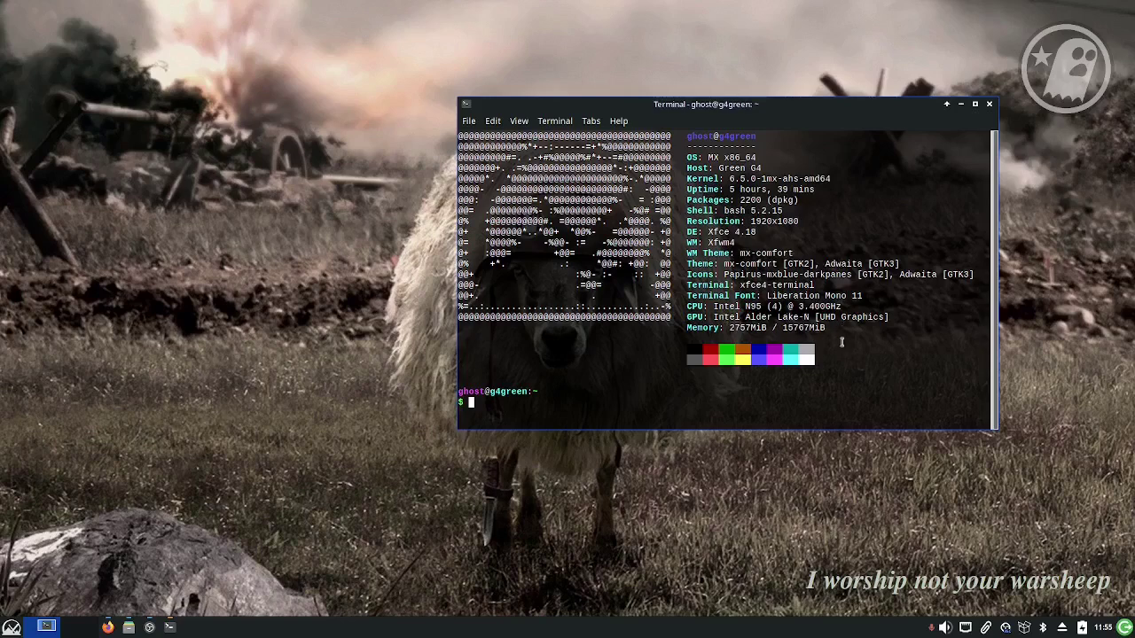
{"action": "left_click_drag", "start_coordinate": [847, 307], "coordinate": [713, 310]}
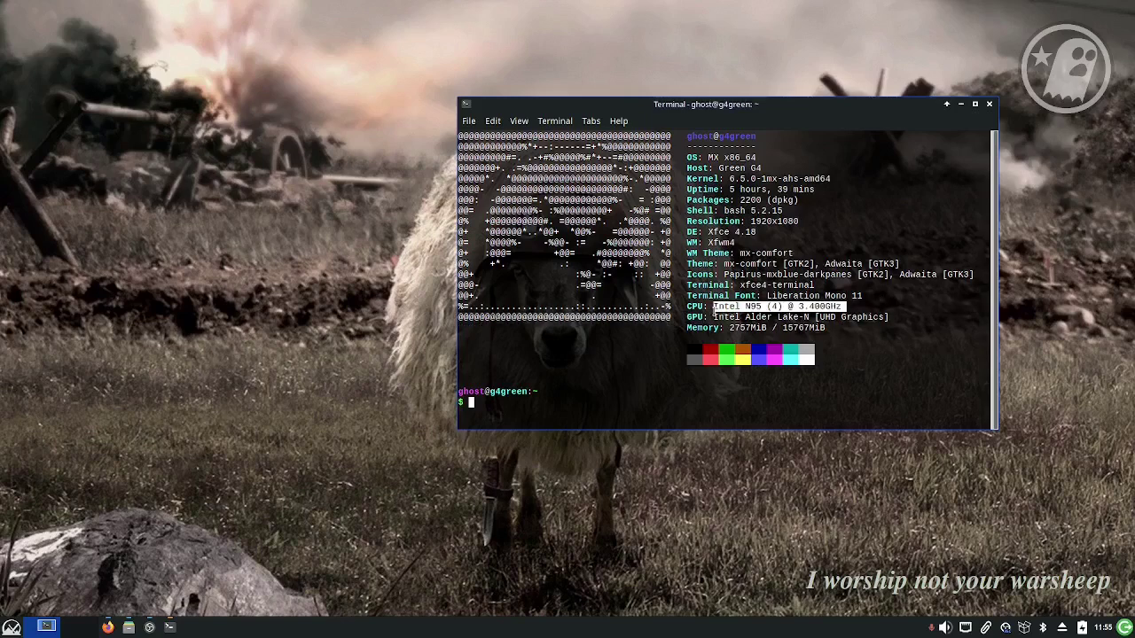
{"action": "left_click", "coordinate": [876, 306]}
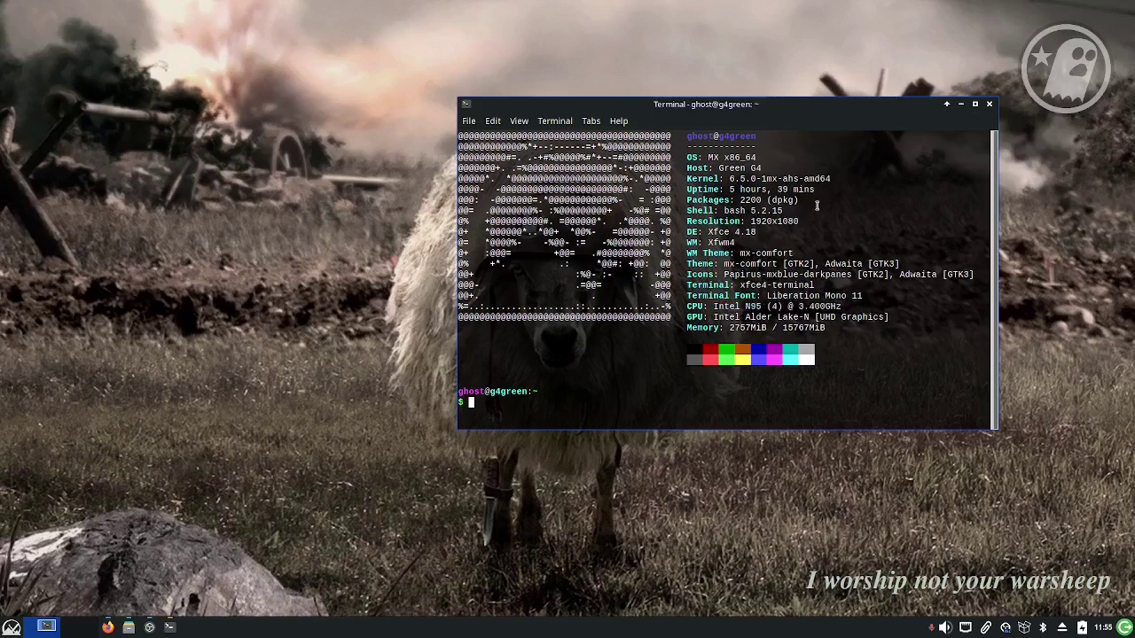
{"action": "left_click", "coordinate": [991, 105]}
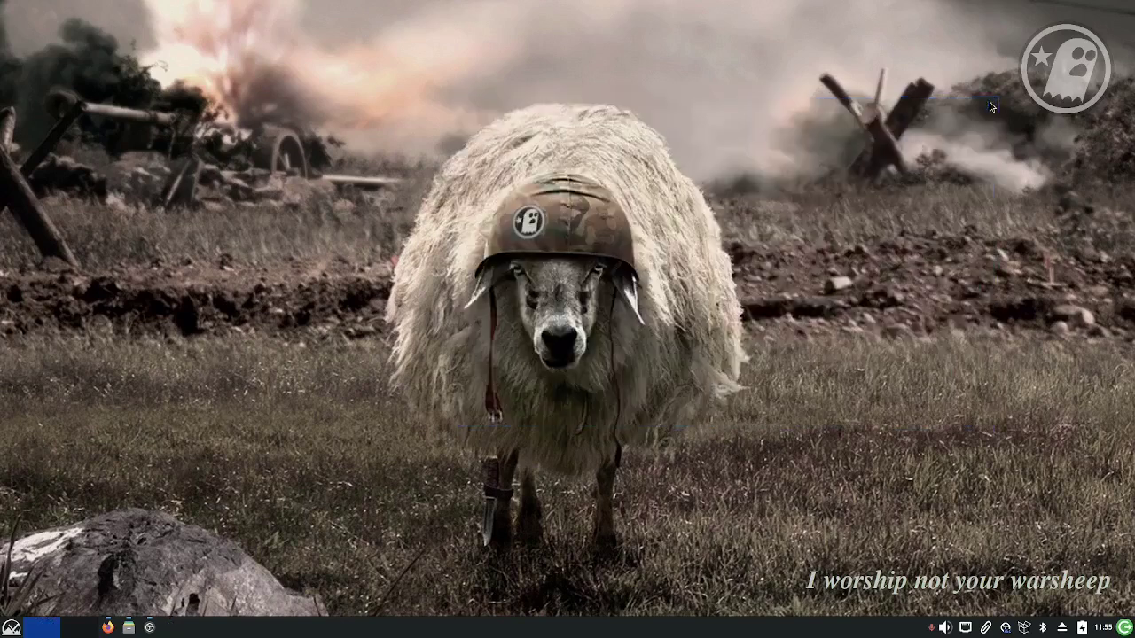
{"action": "left_click", "coordinate": [10, 628]}
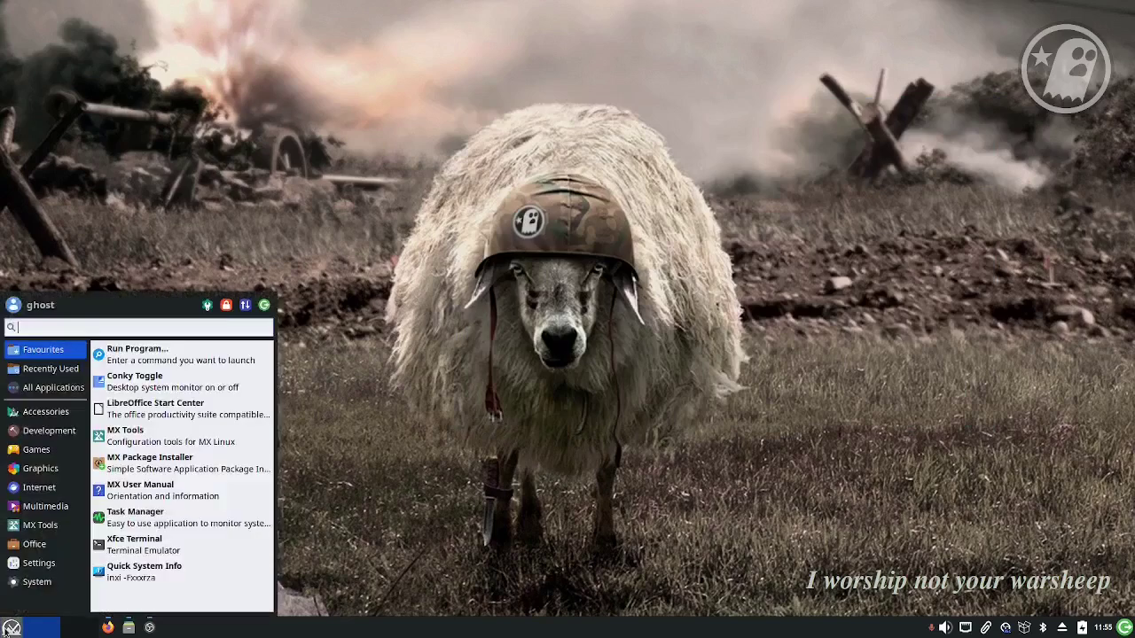
{"action": "type", "text": "qui"}
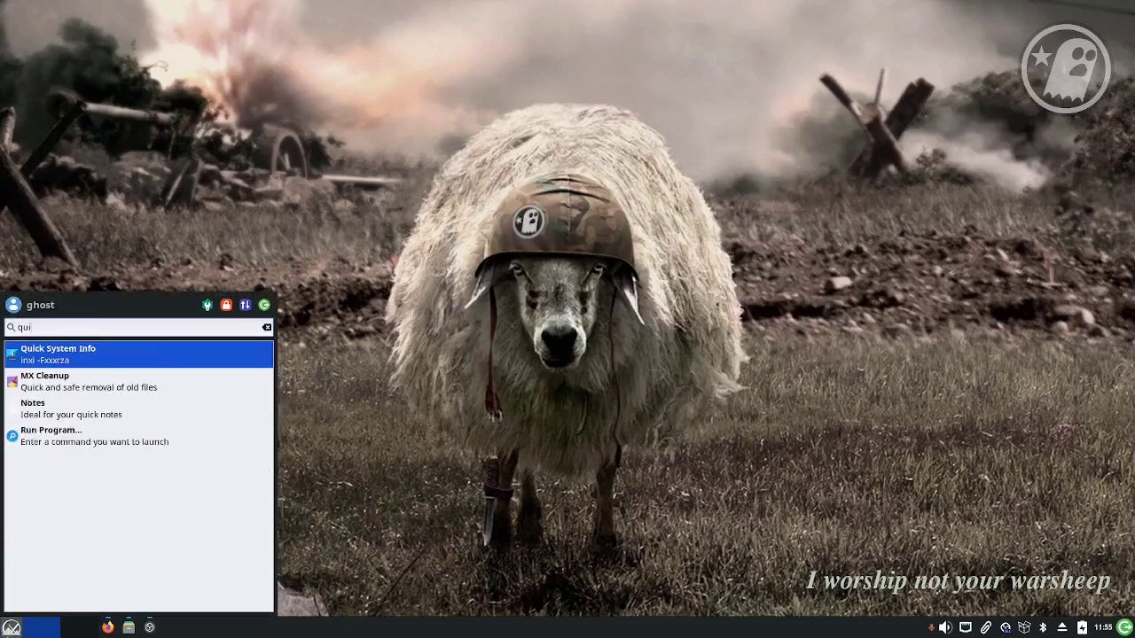
{"action": "left_click", "coordinate": [48, 351]}
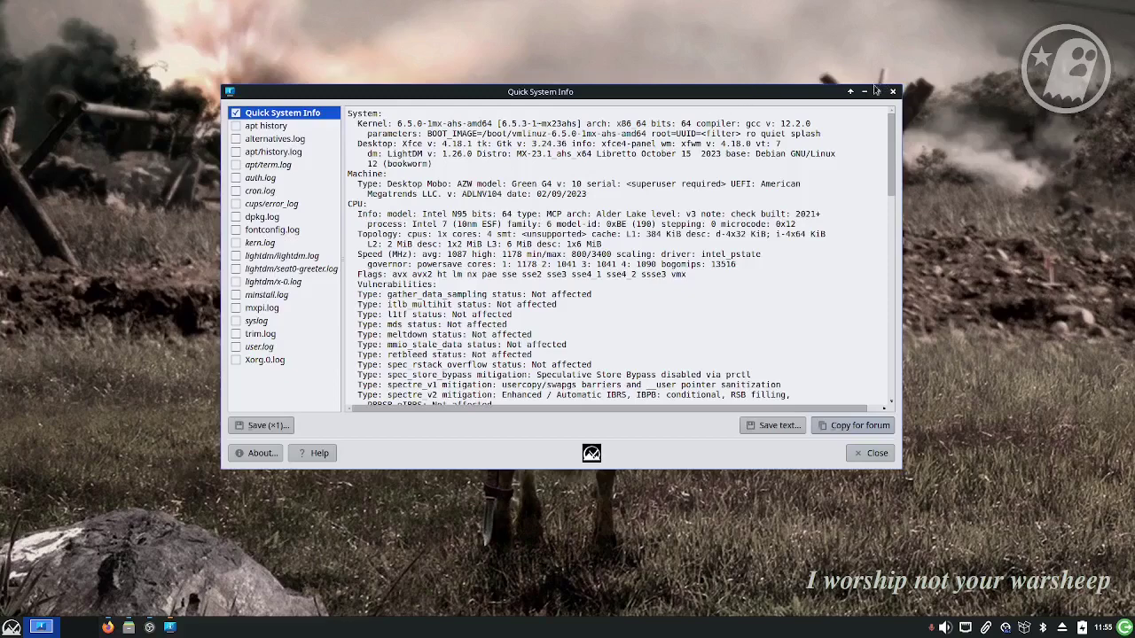
{"action": "left_click_drag", "start_coordinate": [733, 88], "coordinate": [721, 19]}
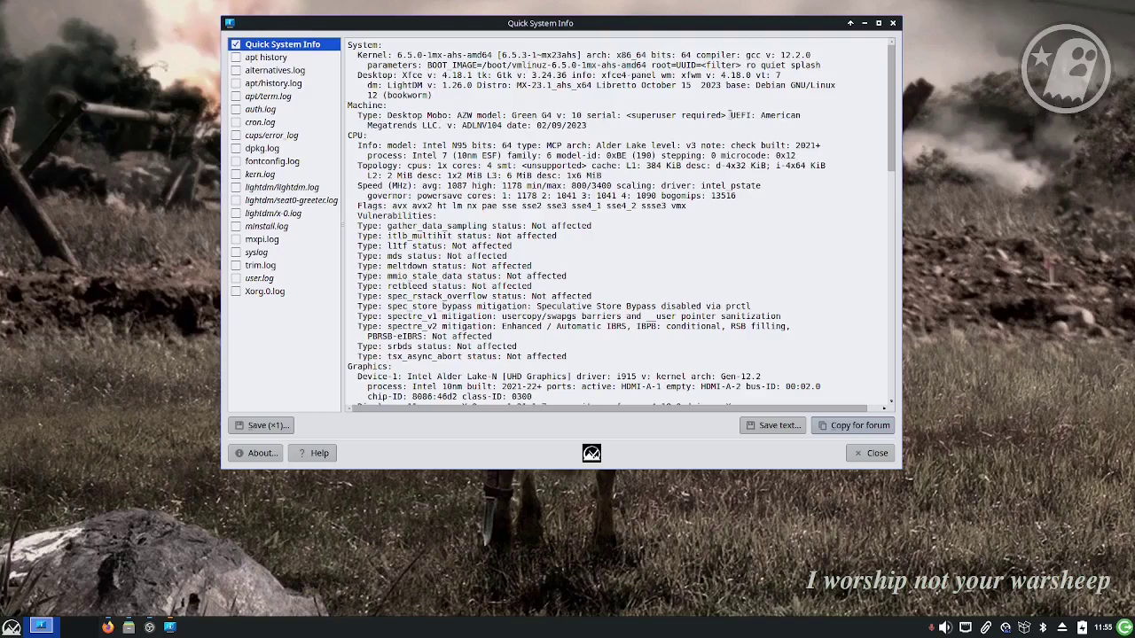
{"action": "left_click_drag", "start_coordinate": [730, 115], "coordinate": [706, 131]}
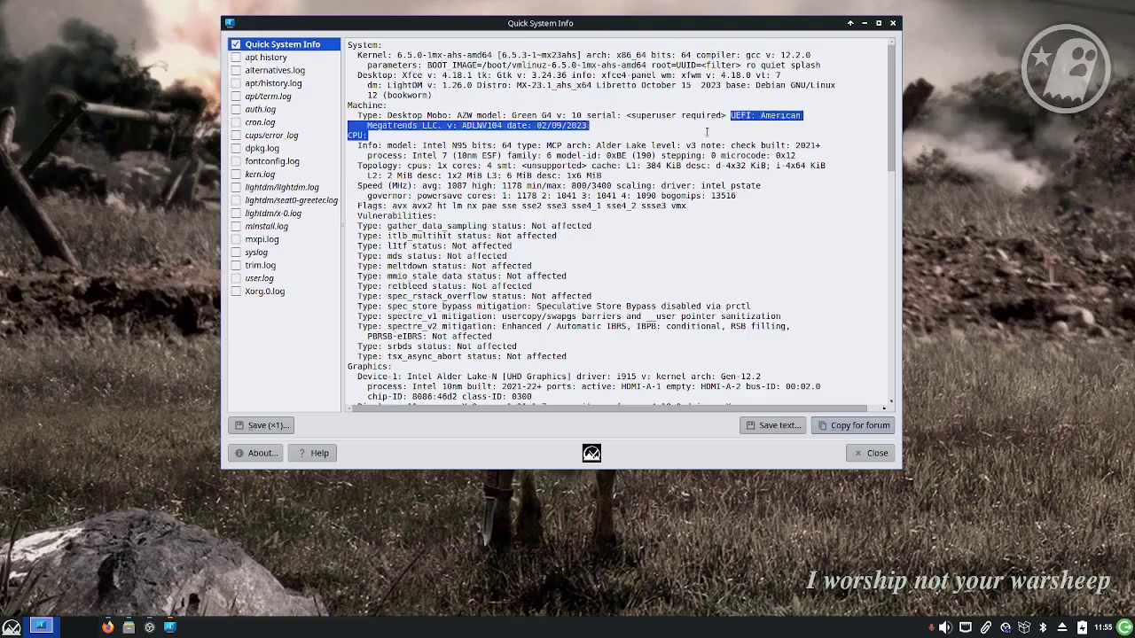
{"action": "left_click_drag", "start_coordinate": [608, 138], "coordinate": [588, 128]}
{"action": "left_click", "coordinate": [598, 125]}
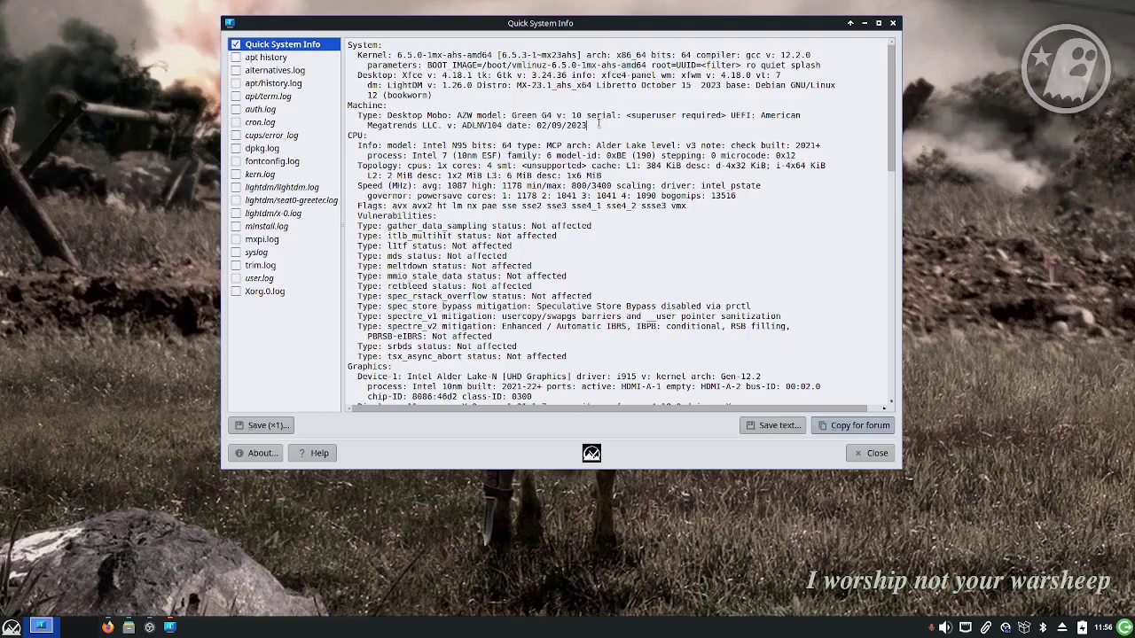
{"action": "left_click", "coordinate": [857, 456]}
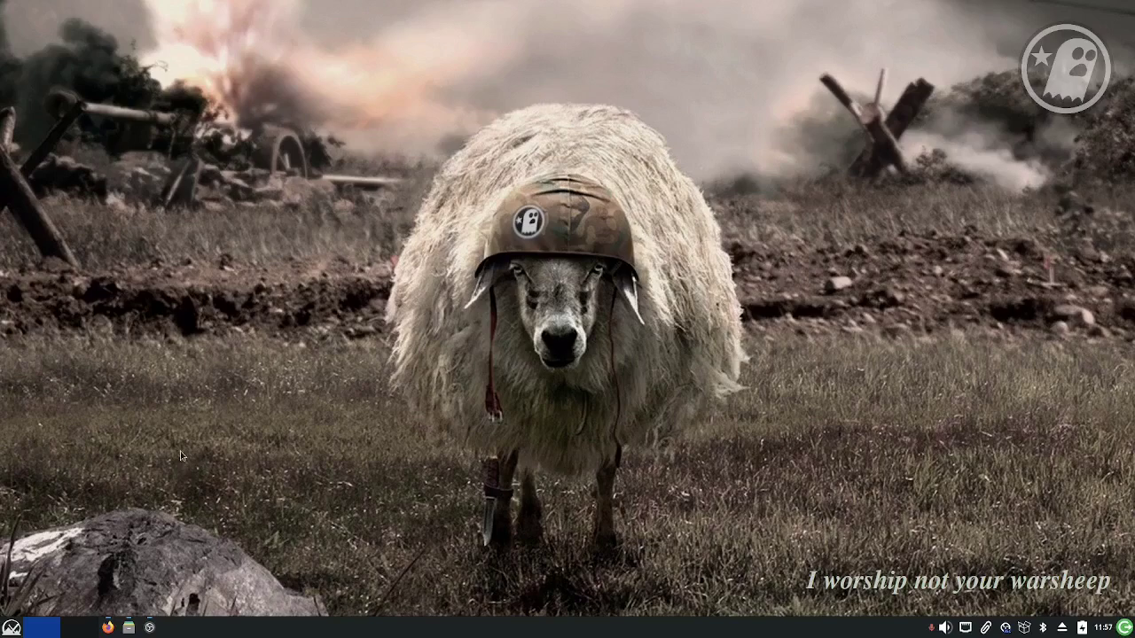
Open the My output folder and check the properties of MX-wall-3-night.xcf, a 5.0 MiB GIMP image
{"action": "left_click", "coordinate": [129, 627]}
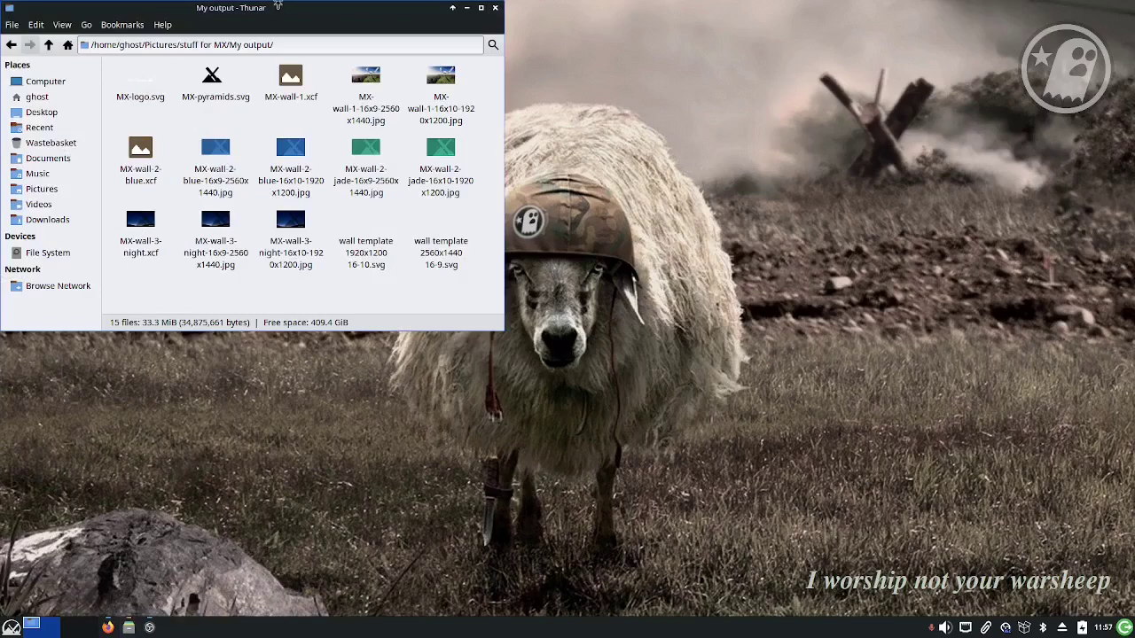
{"action": "left_click_drag", "start_coordinate": [286, 7], "coordinate": [403, 97]}
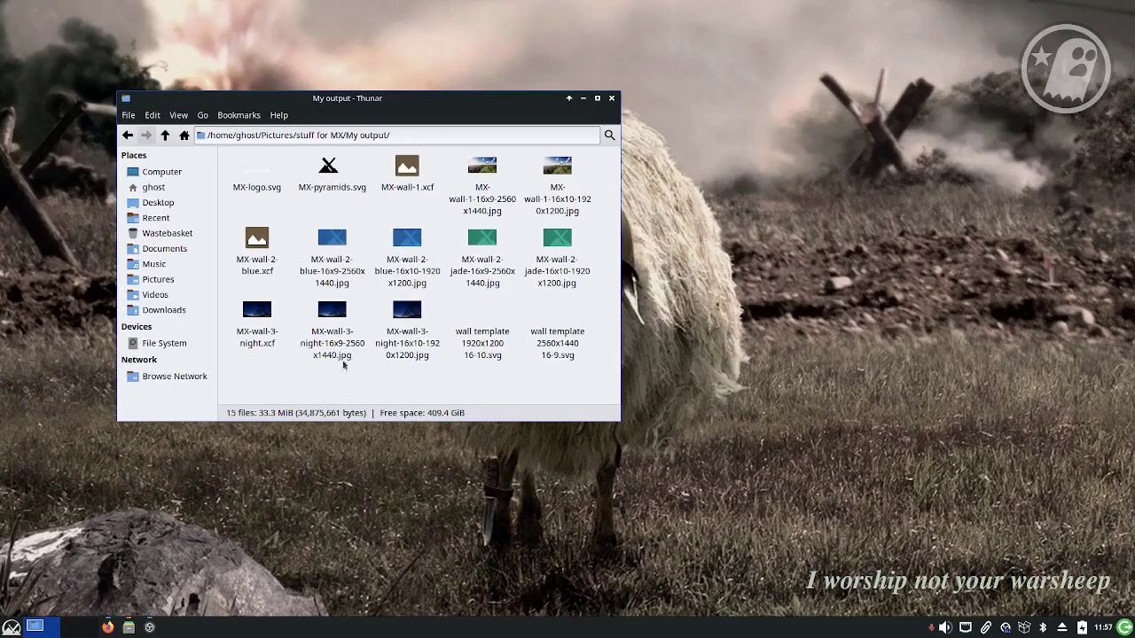
{"action": "right_click", "coordinate": [256, 311]}
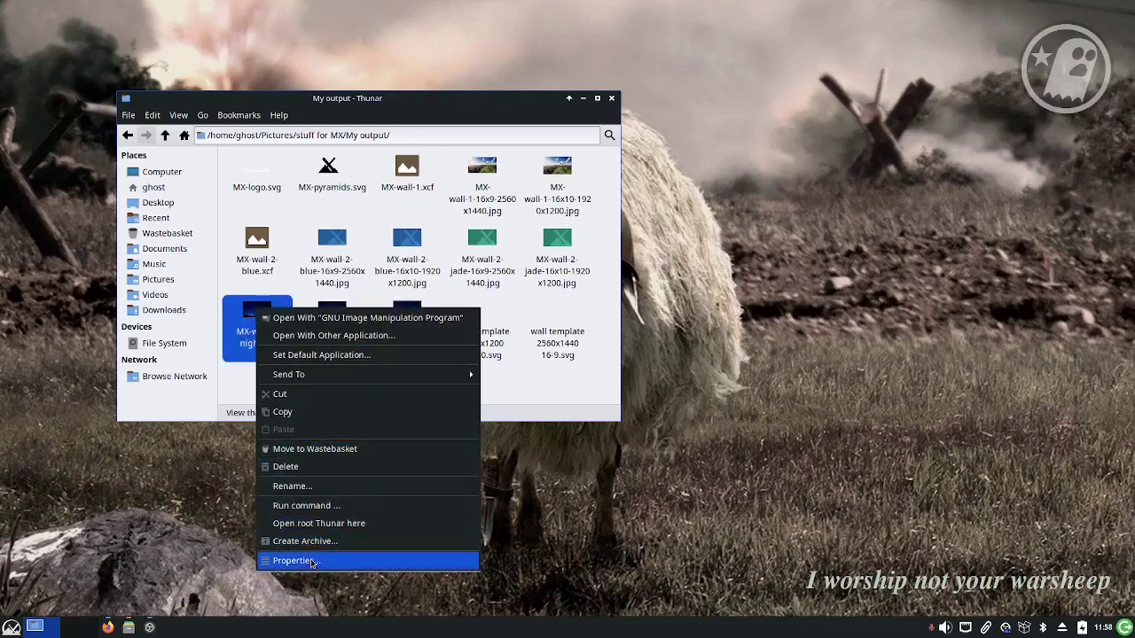
{"action": "left_click", "coordinate": [311, 561]}
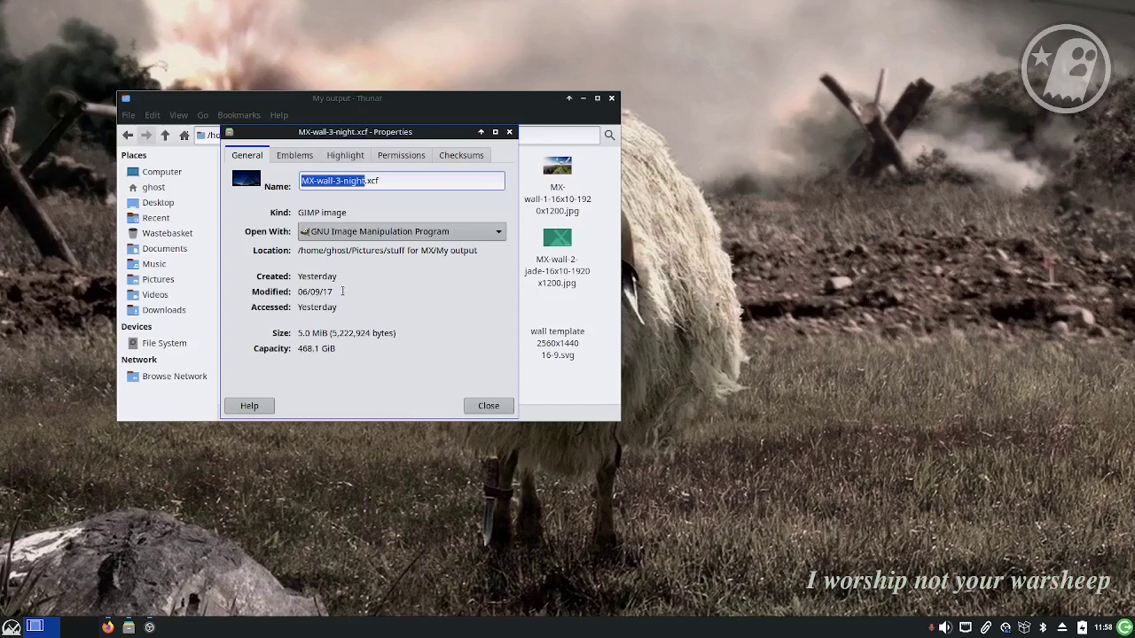
{"action": "left_click", "coordinate": [489, 410]}
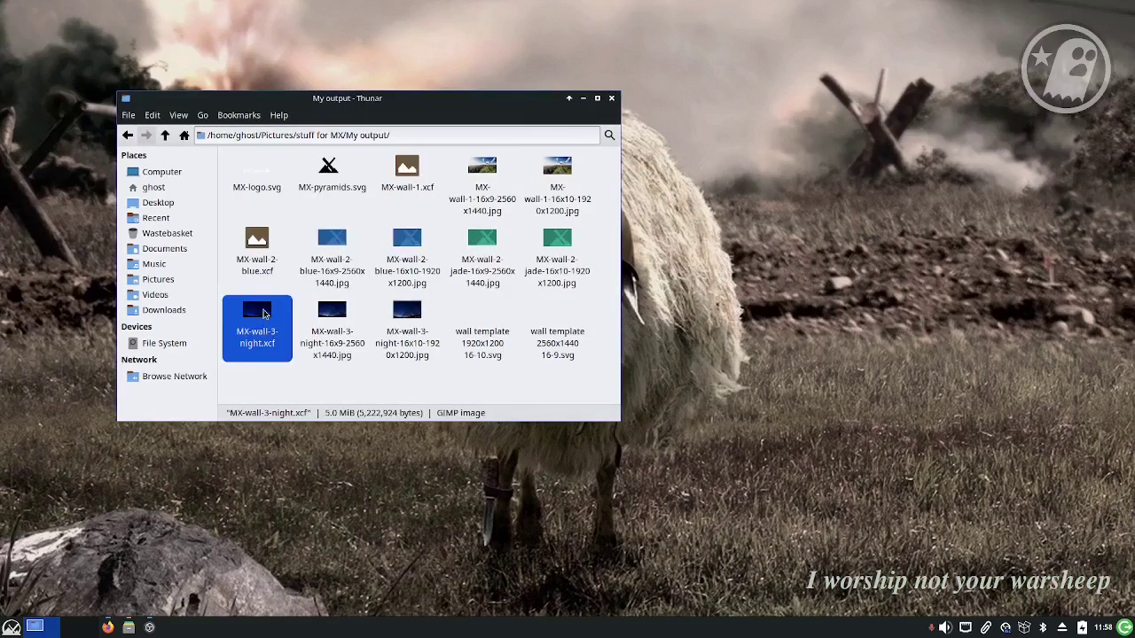
Open MX-wall-3-night.xcf in GIMP at 100% zoom and pan to the image's lower part
{"action": "double_click", "coordinate": [257, 312]}
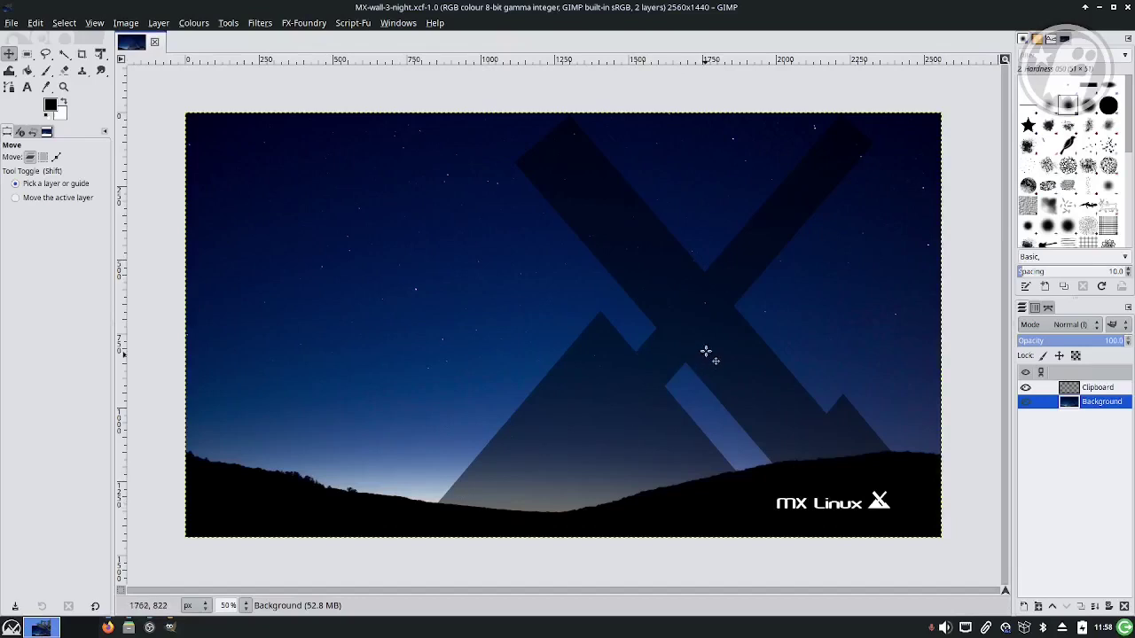
{"action": "left_click", "coordinate": [247, 605]}
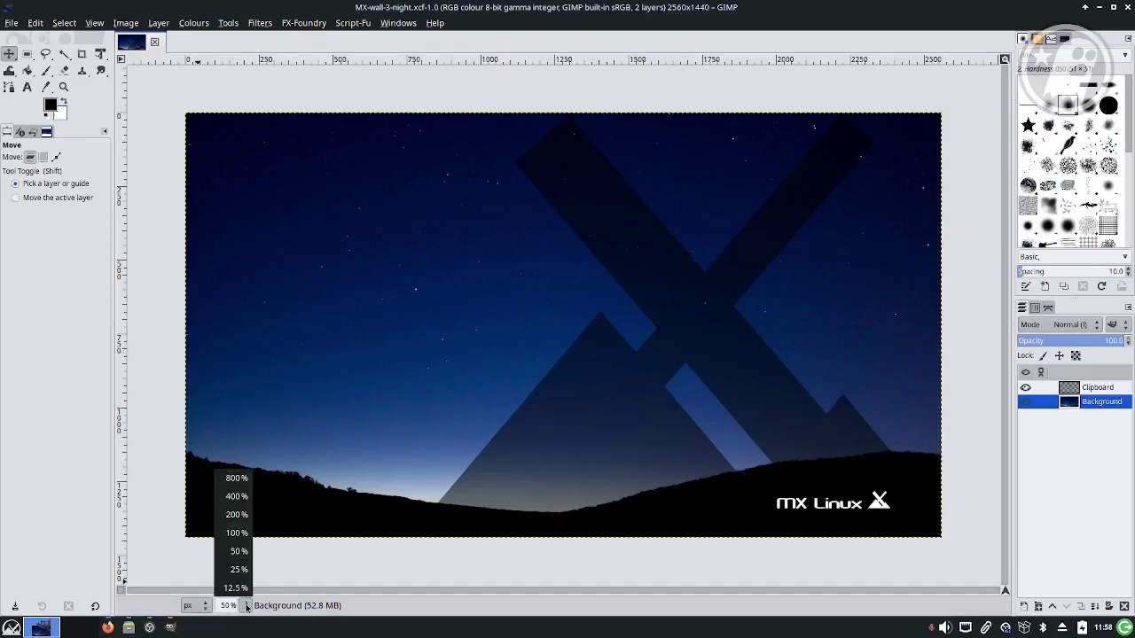
{"action": "left_click", "coordinate": [236, 533]}
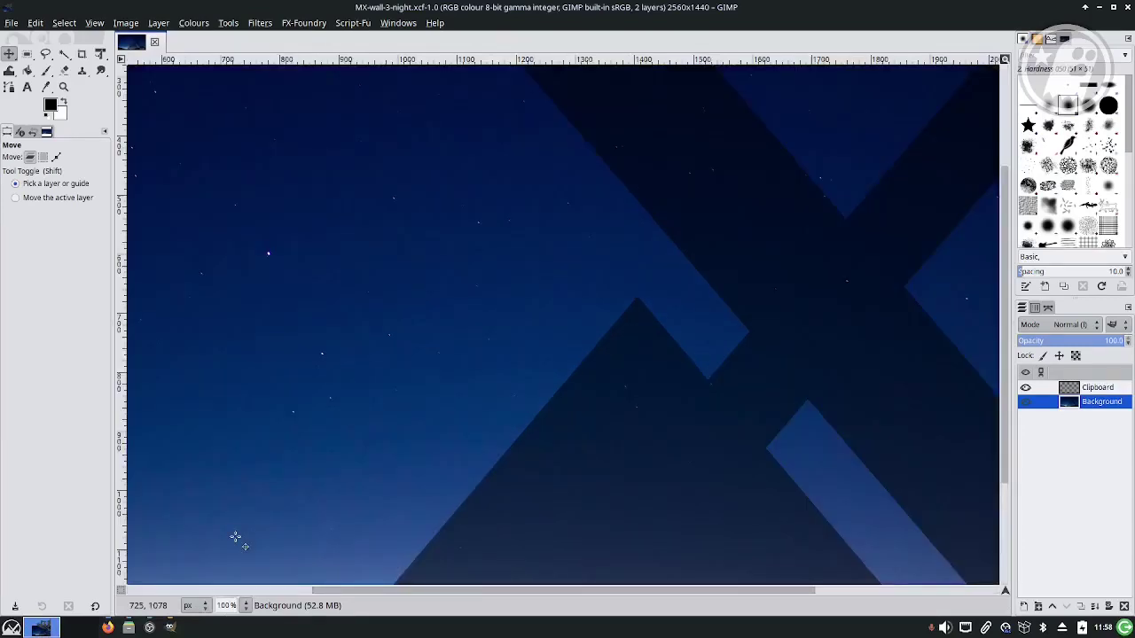
{"action": "left_click_drag", "start_coordinate": [1004, 592], "coordinate": [1024, 603]}
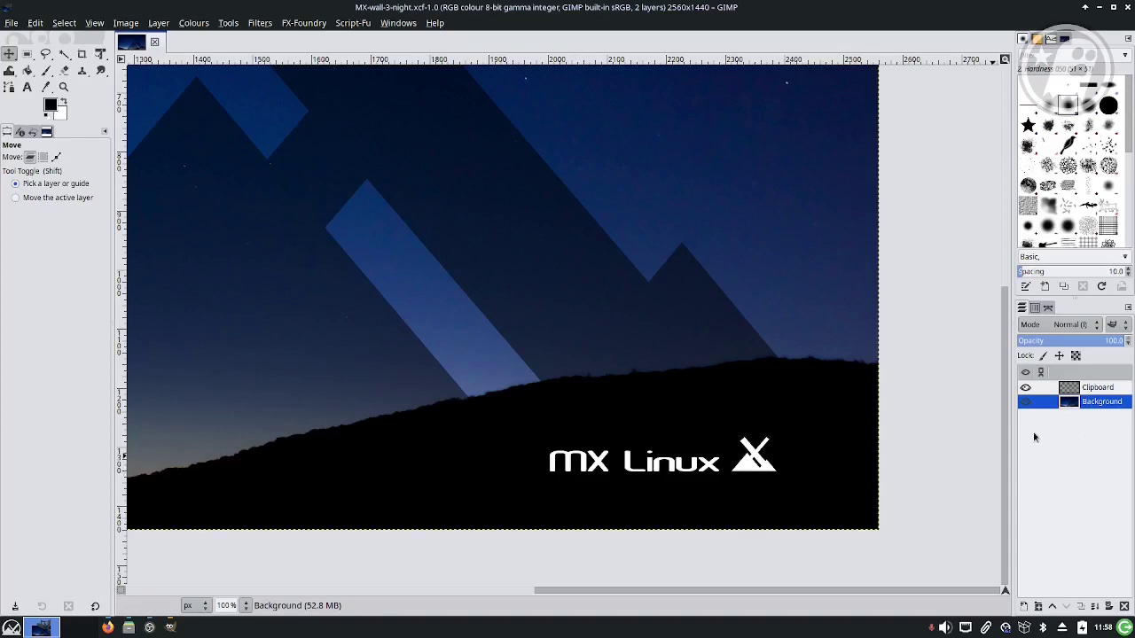
Toggle the Clipboard logo layer off and on, then close GIMP to trigger the unsaved-changes warning
{"action": "left_click", "coordinate": [1025, 402]}
{"action": "left_click", "coordinate": [1025, 390]}
{"action": "left_click", "coordinate": [1025, 390]}
{"action": "left_click", "coordinate": [1025, 390]}
{"action": "left_click", "coordinate": [1025, 390]}
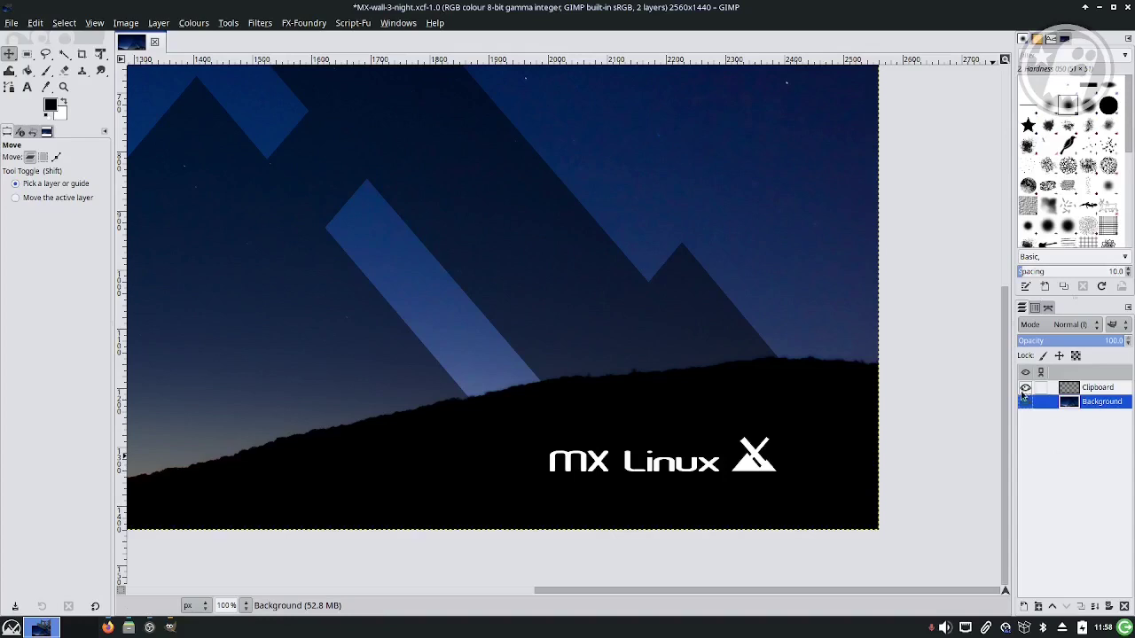
{"action": "left_click_drag", "start_coordinate": [1005, 408], "coordinate": [1014, 164]}
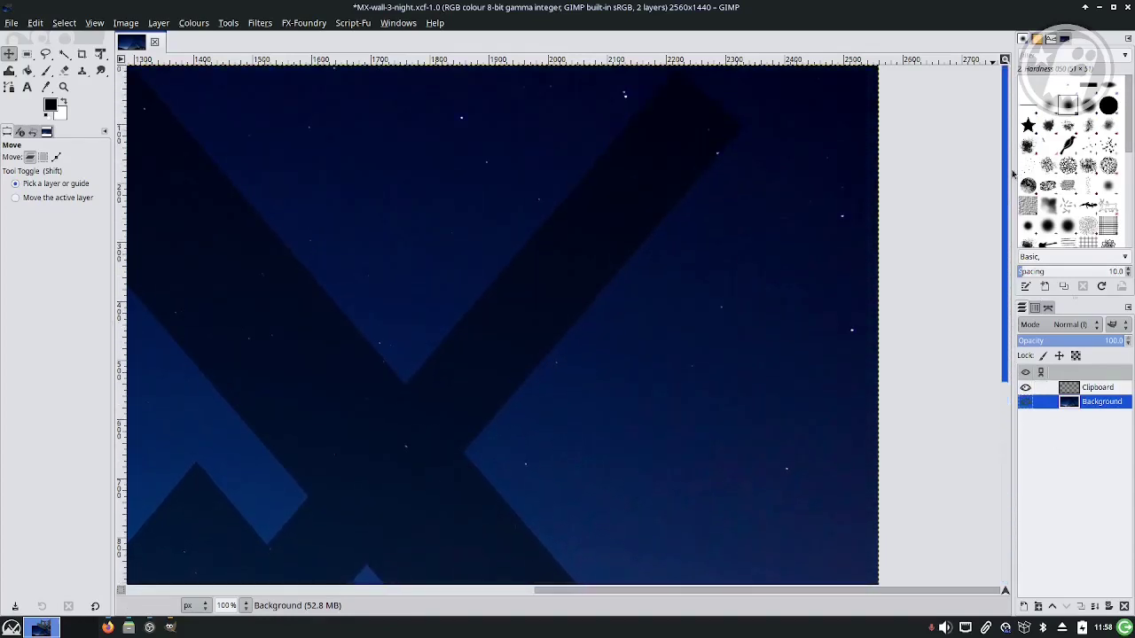
{"action": "left_click", "coordinate": [1128, 9]}
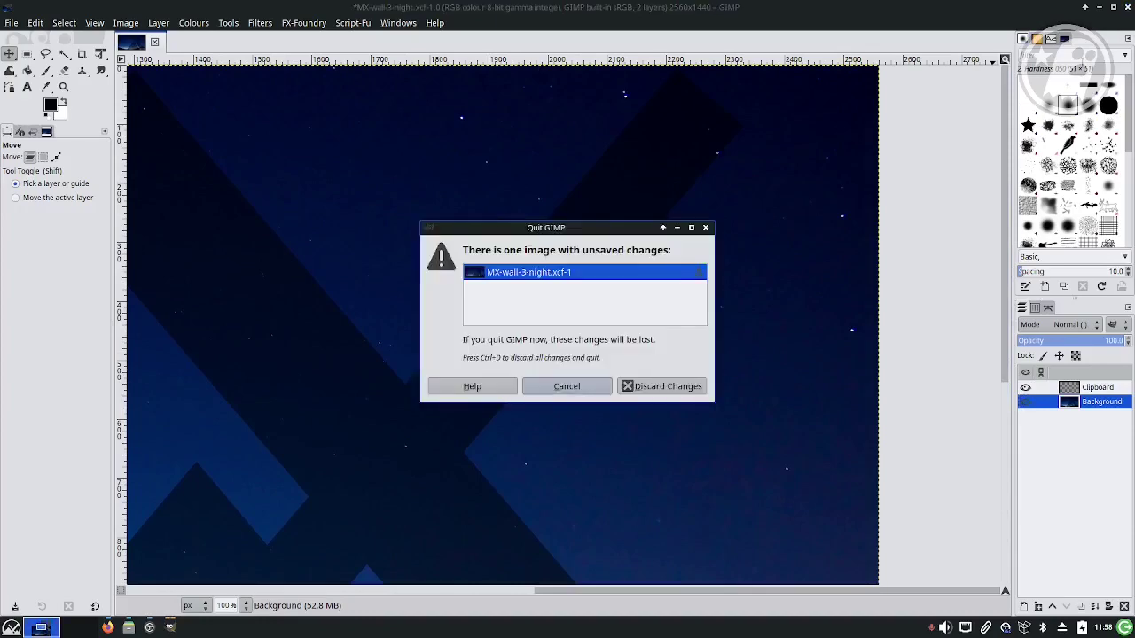
Discard the unsaved changes to quit GIMP and deselect the night wallpaper file in Thunar
{"action": "left_click", "coordinate": [632, 387]}
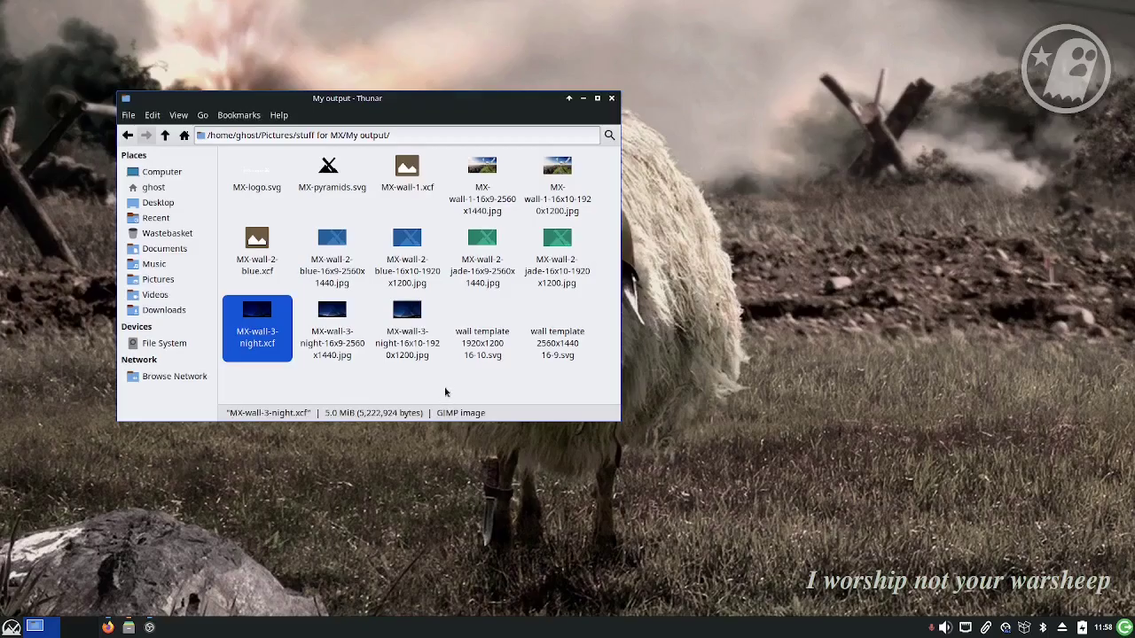
{"action": "left_click", "coordinate": [447, 388]}
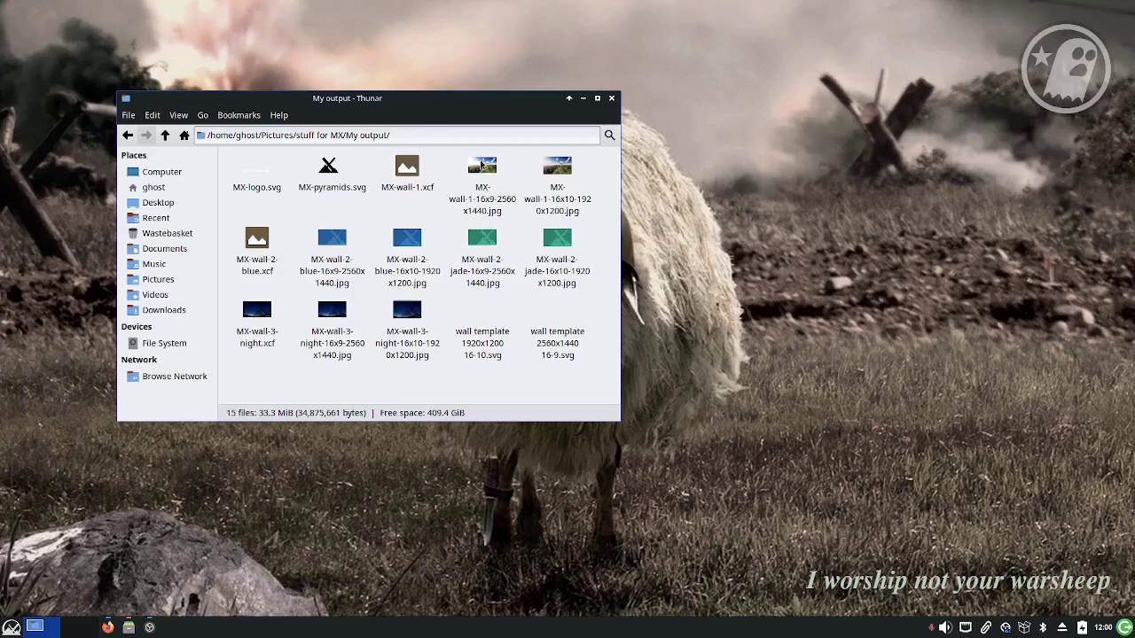
{"action": "left_click", "coordinate": [482, 165]}
{"action": "right_click", "coordinate": [482, 165]}
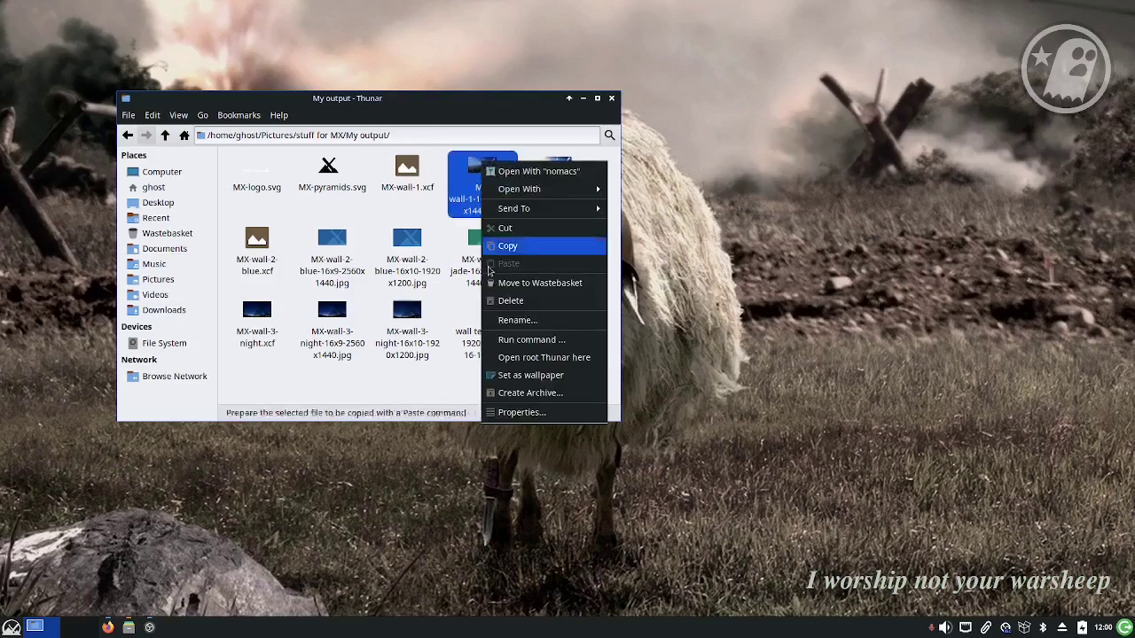
{"action": "left_click", "coordinate": [519, 412]}
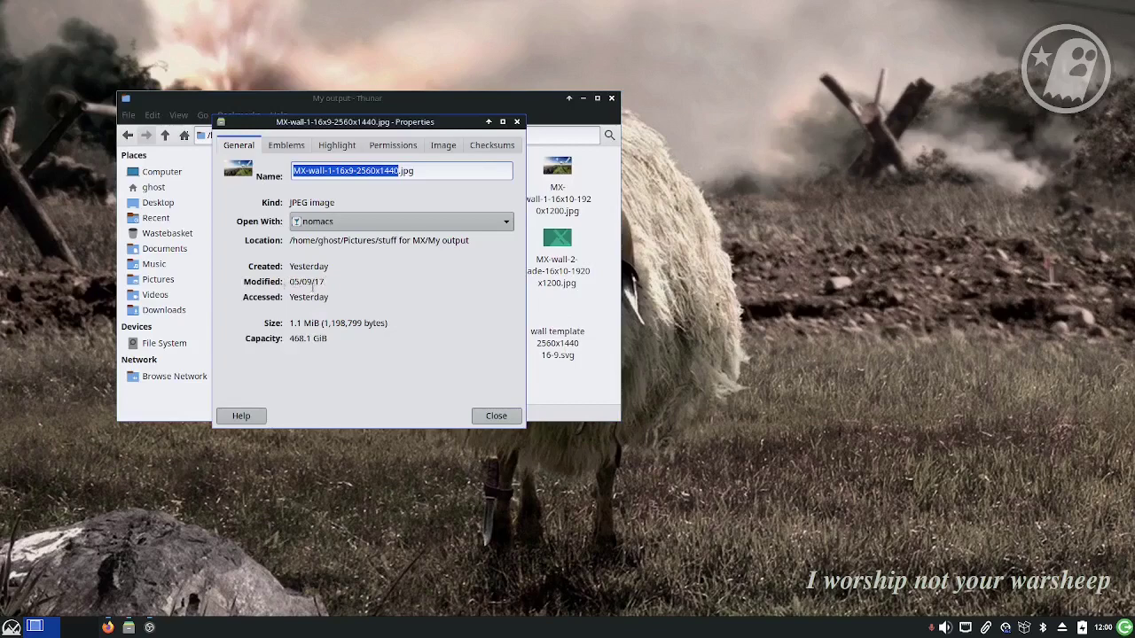
{"action": "left_click", "coordinate": [494, 416]}
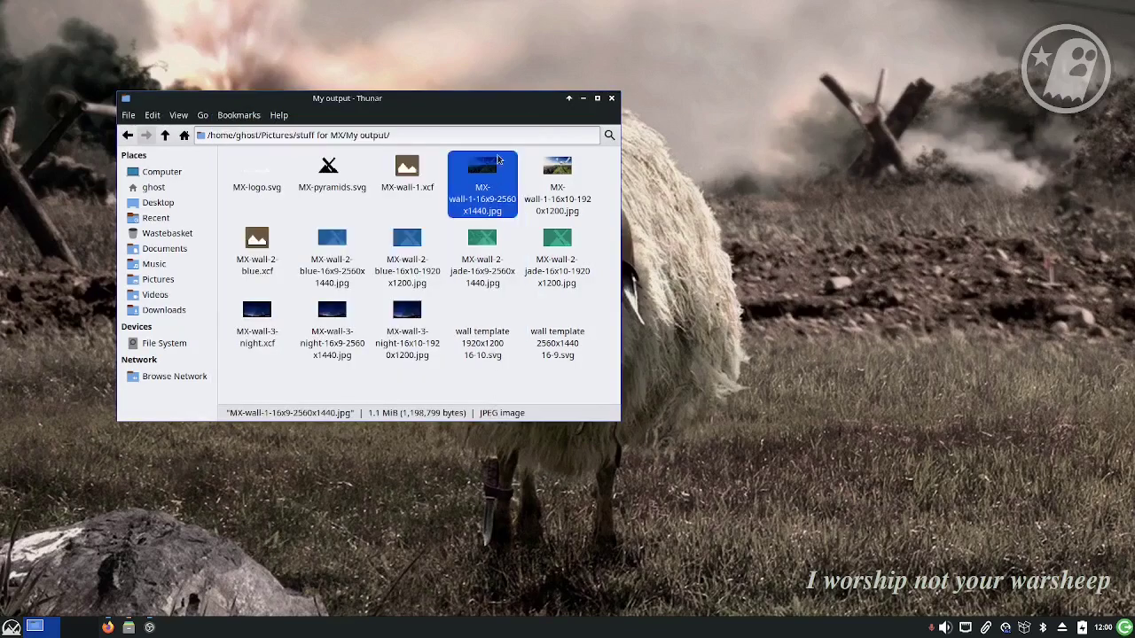
{"action": "double_click", "coordinate": [486, 171]}
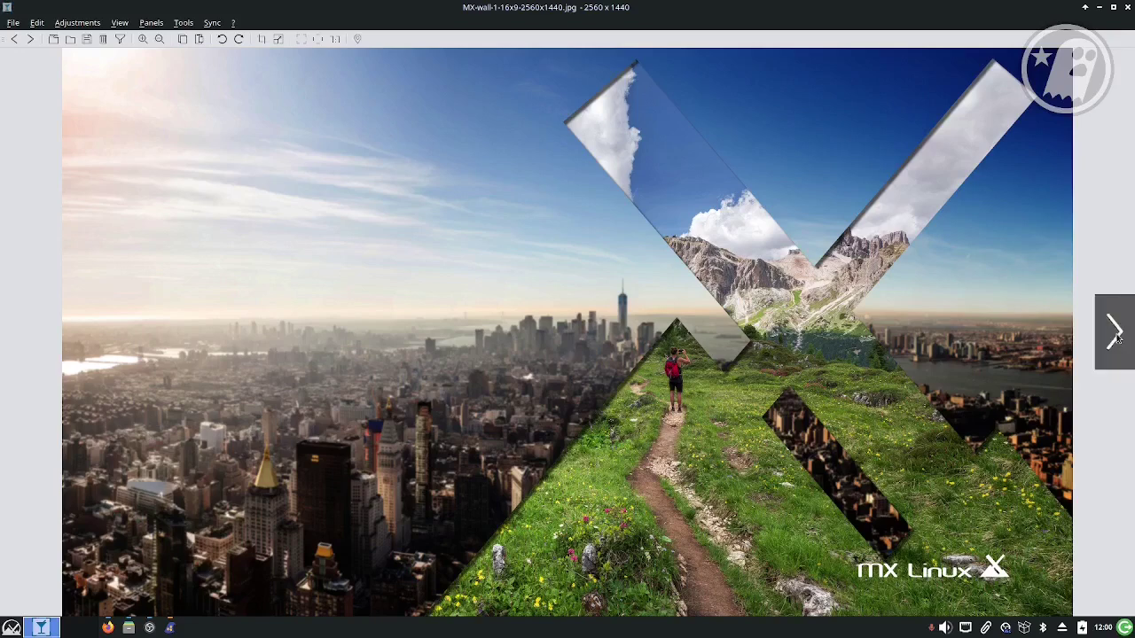
{"action": "left_click", "coordinate": [1116, 334]}
{"action": "left_click", "coordinate": [1117, 337]}
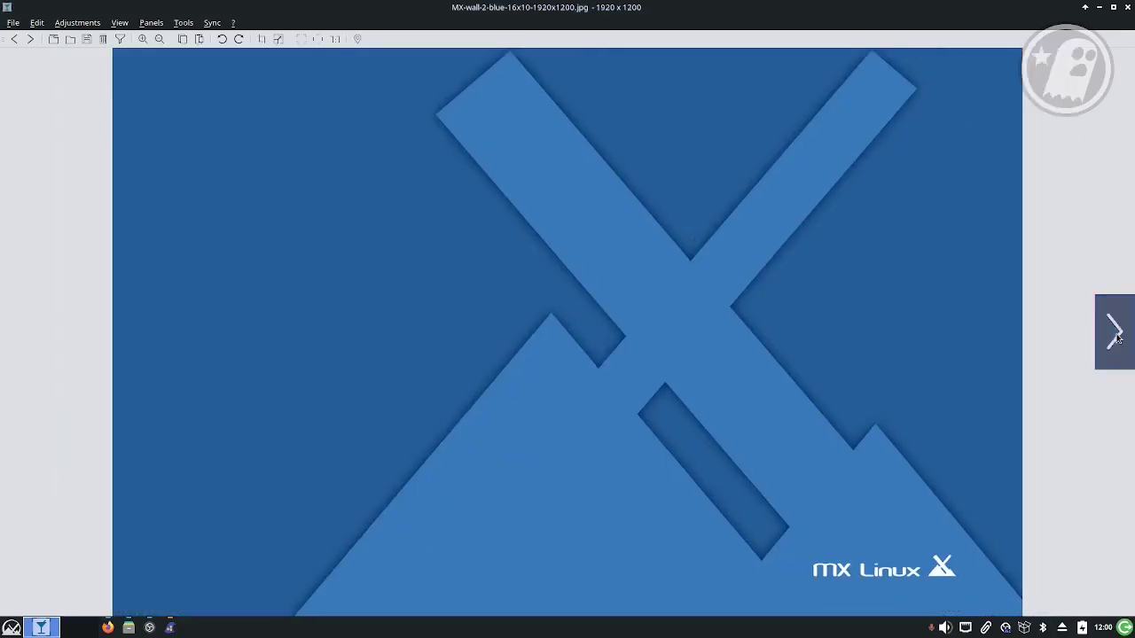
{"action": "left_click", "coordinate": [1114, 338]}
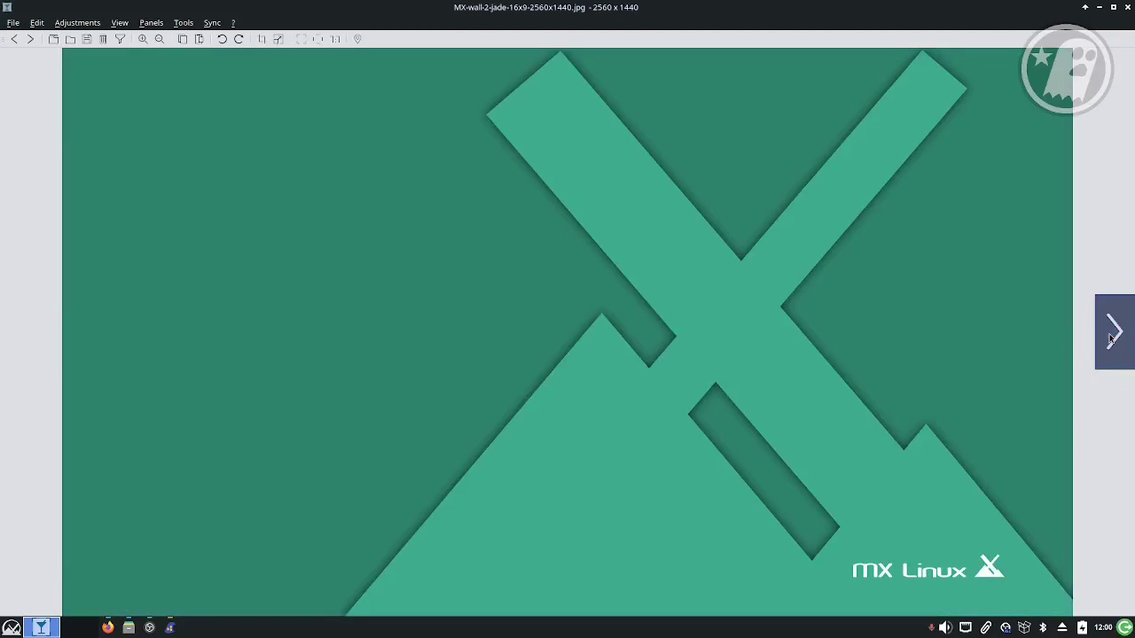
{"action": "left_click", "coordinate": [1111, 337]}
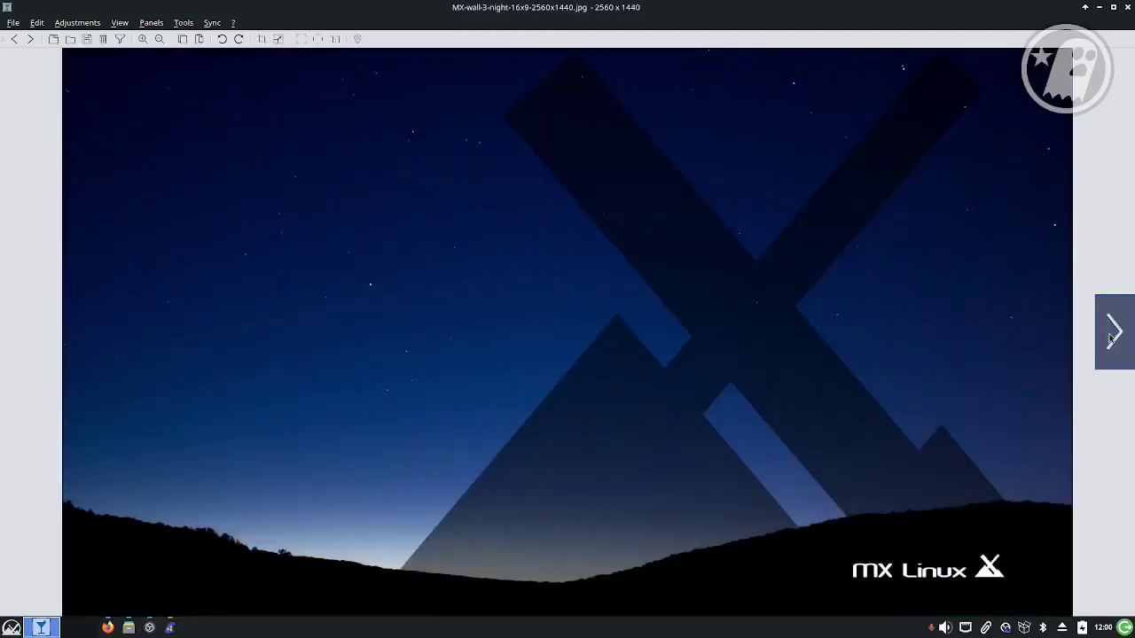
{"action": "left_click", "coordinate": [1111, 337]}
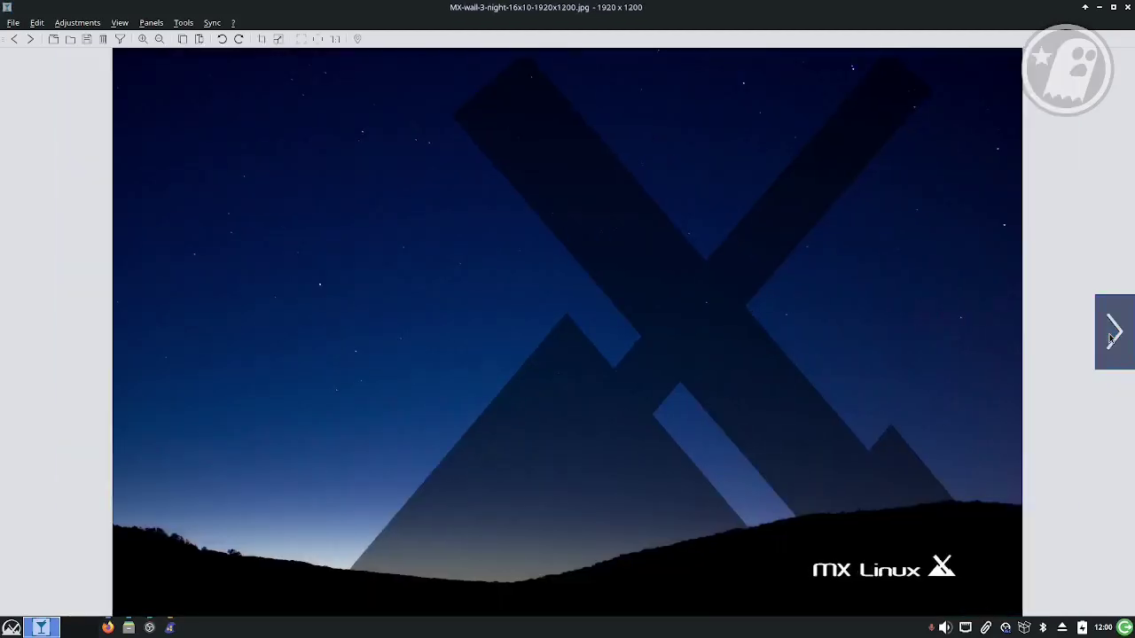
{"action": "left_click", "coordinate": [1127, 7]}
{"action": "left_click", "coordinate": [443, 393]}
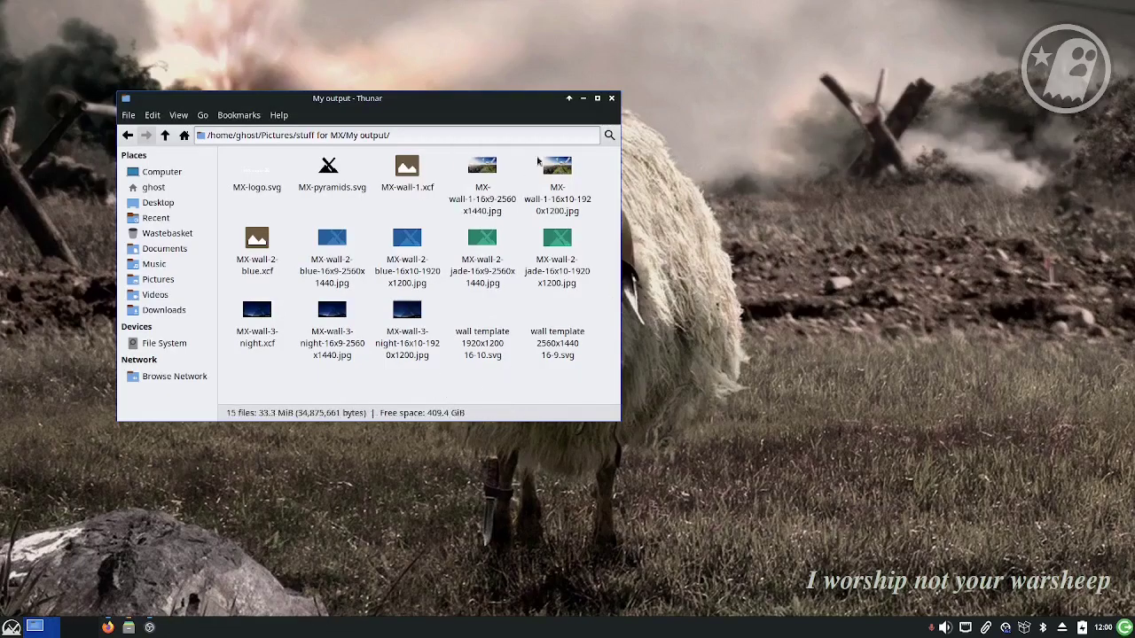
Close the Thunar My output window, leaving only the warsheep wallpaper desktop
{"action": "left_click", "coordinate": [610, 98]}
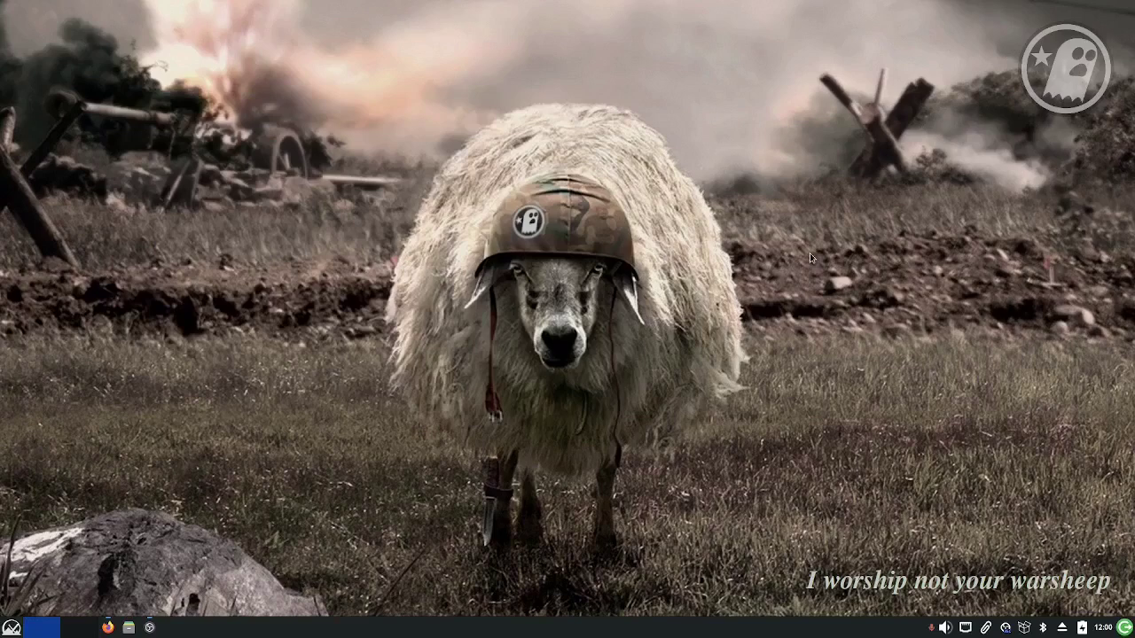